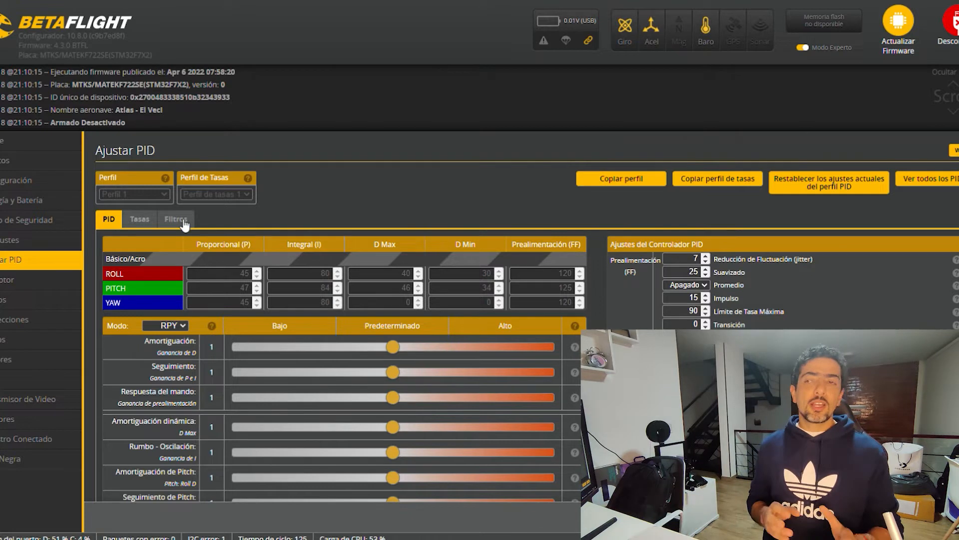
Review the Tasas settings and the PID tuning sliders for the current profile.
left_click(149, 219)
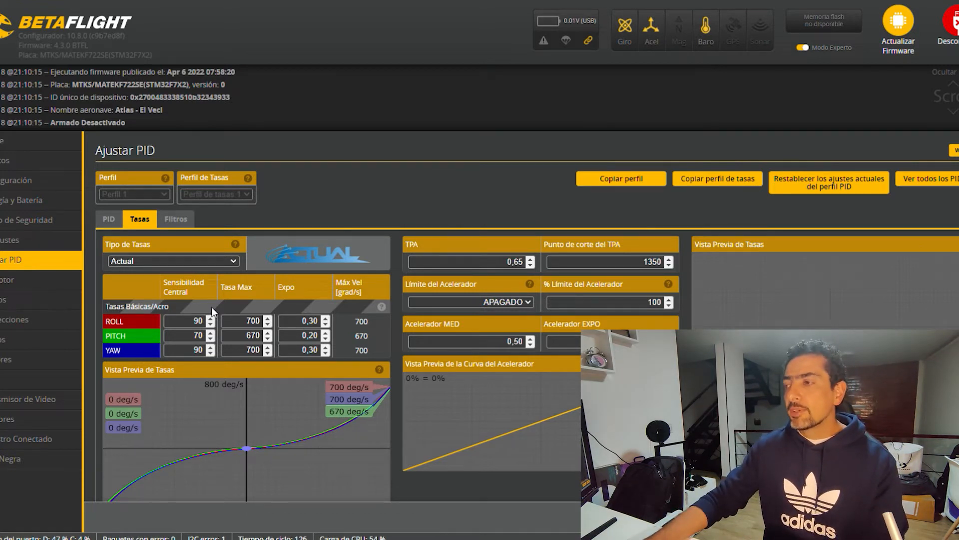
left_click(120, 221)
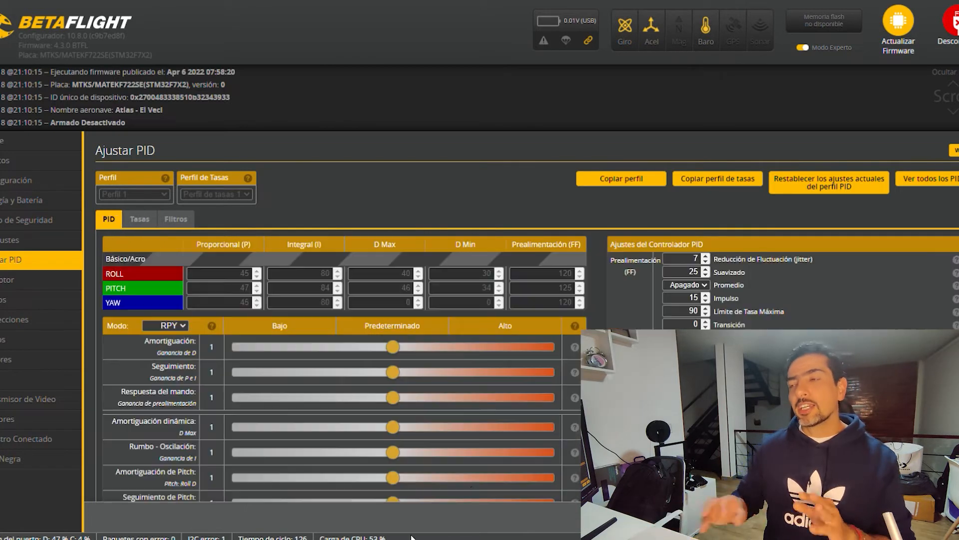
scroll(387, 357, "down", 5)
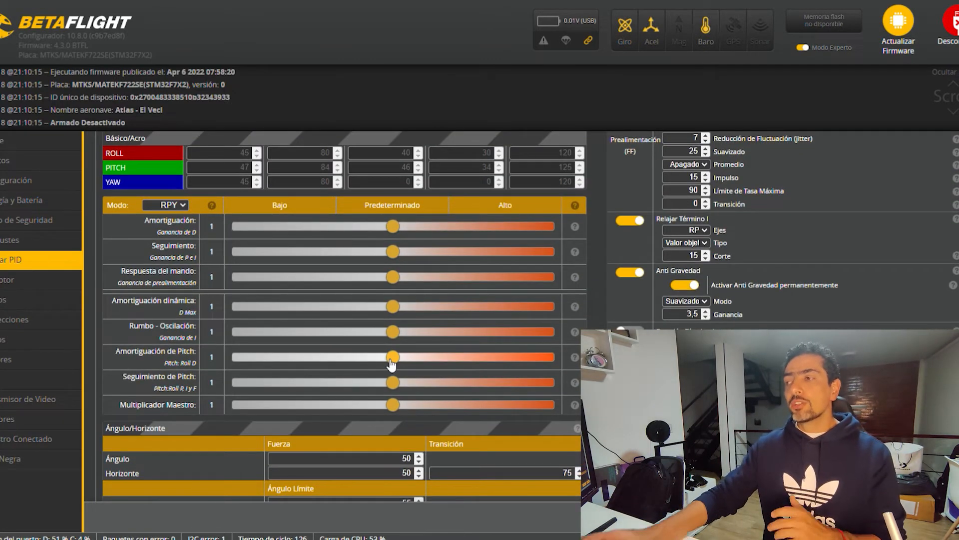
scroll(397, 355, "up", 1)
scroll(398, 351, "up", 1)
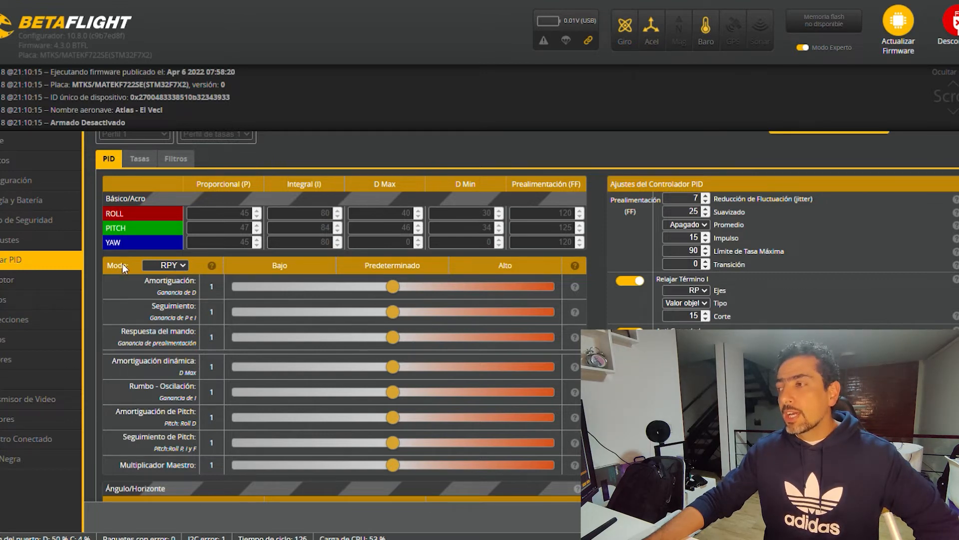
Switch the slider mode to Apagado to allow manual PID entry, and return it to RPY.
left_click(174, 278)
double_click(244, 214)
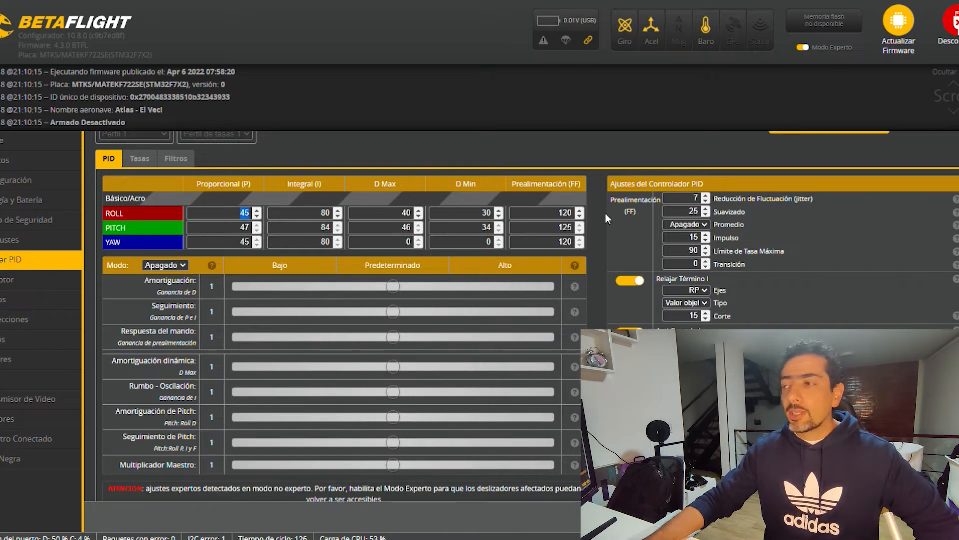
left_click(395, 217)
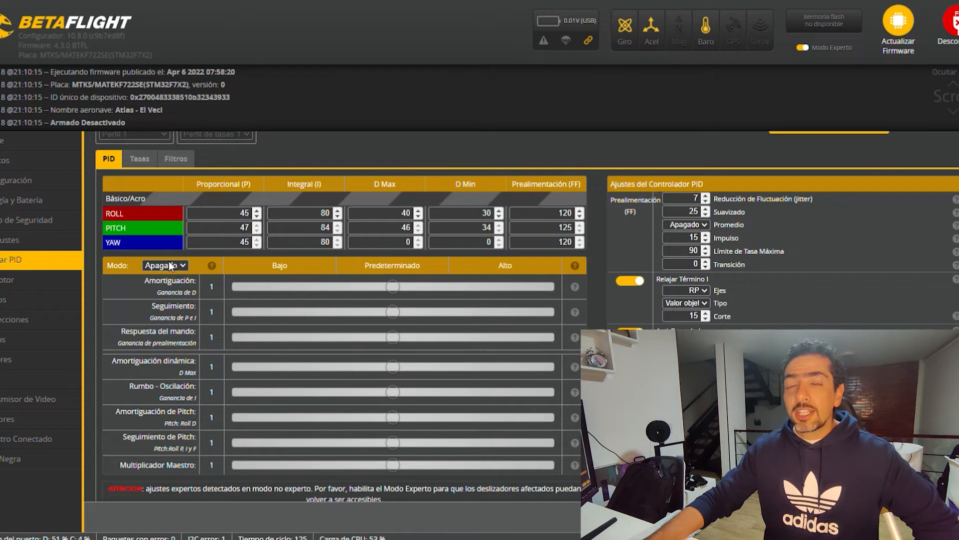
left_click(165, 293)
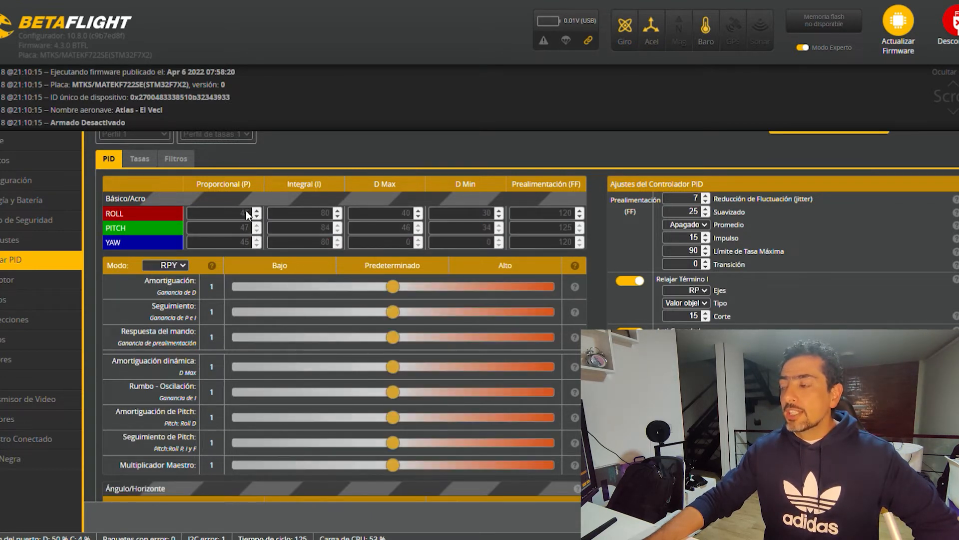
Lower the Seguimiento slider to 0.7, and switch the slider mode to Apagado and back to RPY.
left_click_drag(392, 312, 347, 313)
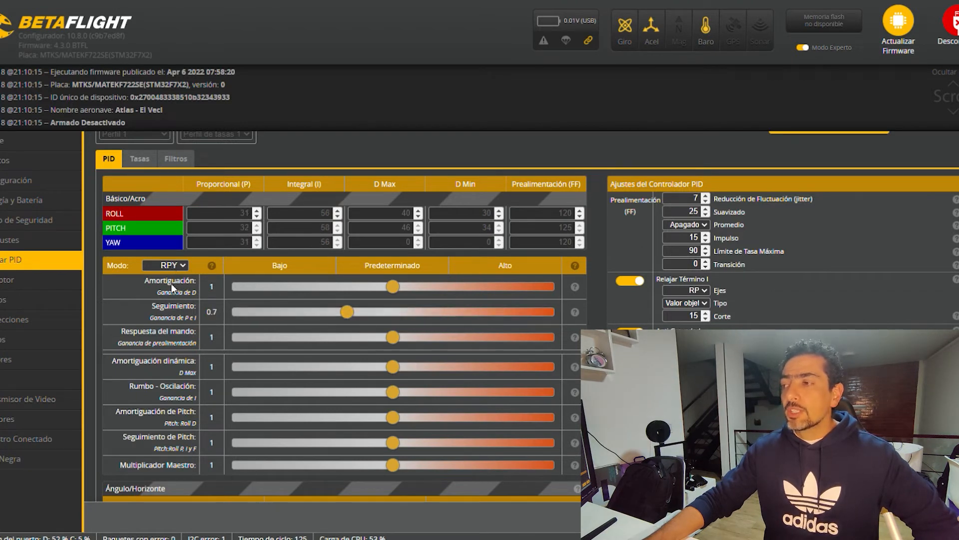
left_click(161, 266)
left_click(164, 273)
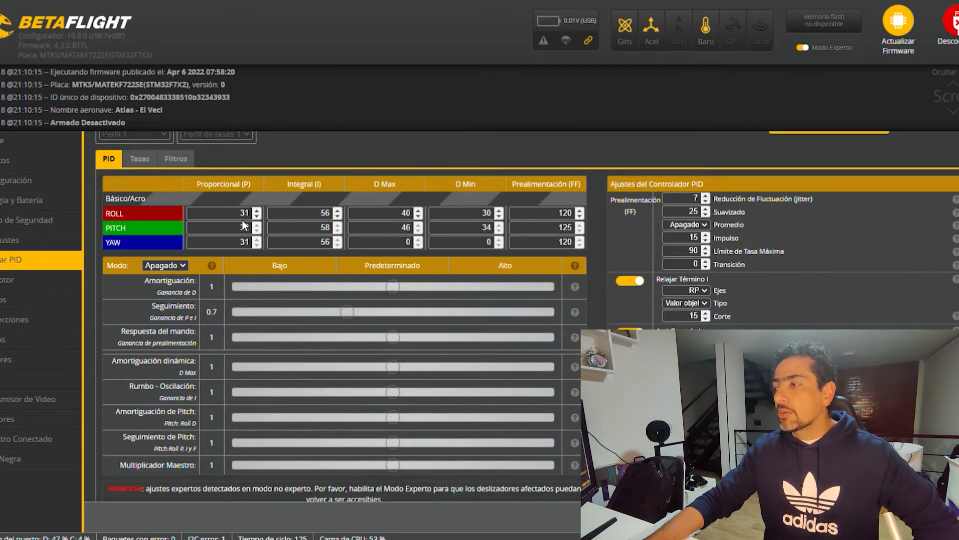
left_click(182, 266)
left_click(151, 293)
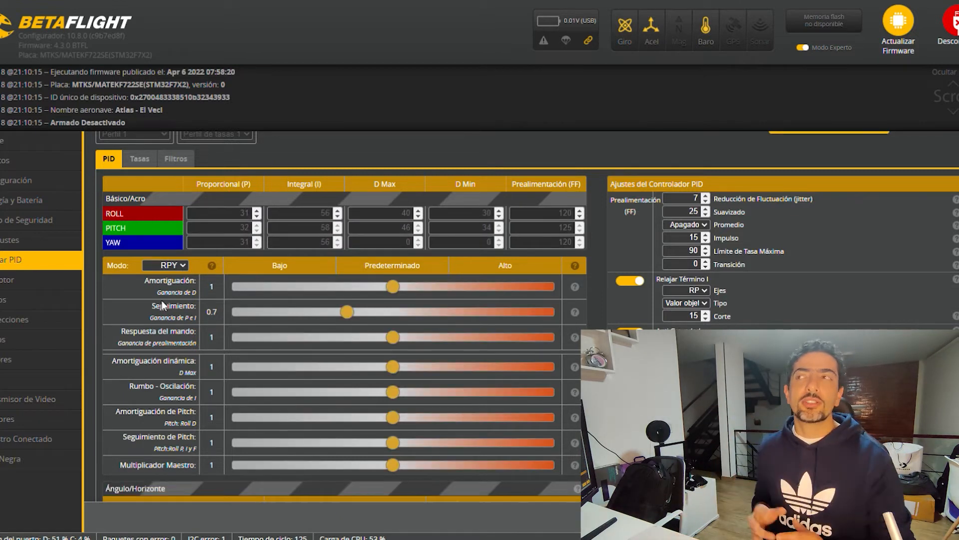
Raise the Amortiguación dinámica slider to 1.35, and switch the slider mode to RP and back to RPY.
left_click_drag(393, 366, 447, 368)
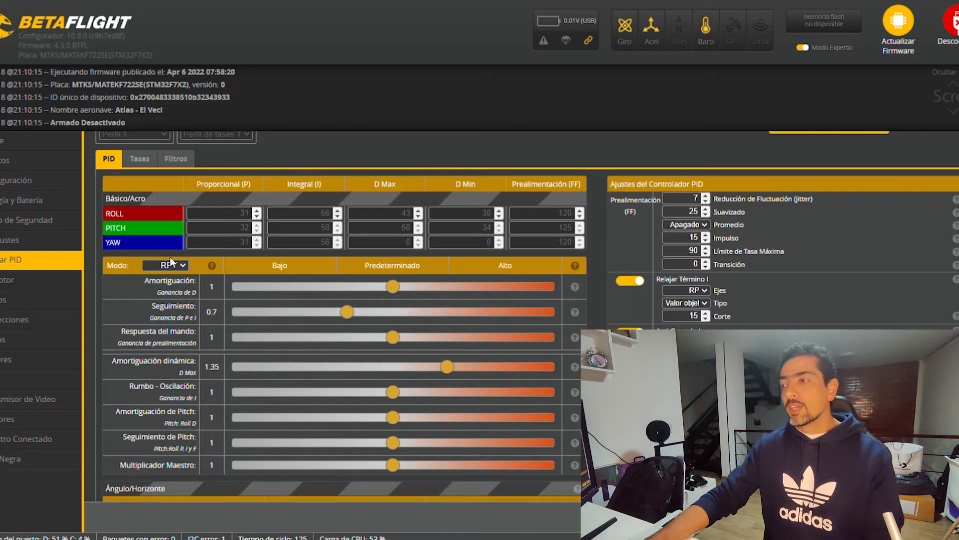
left_click(165, 289)
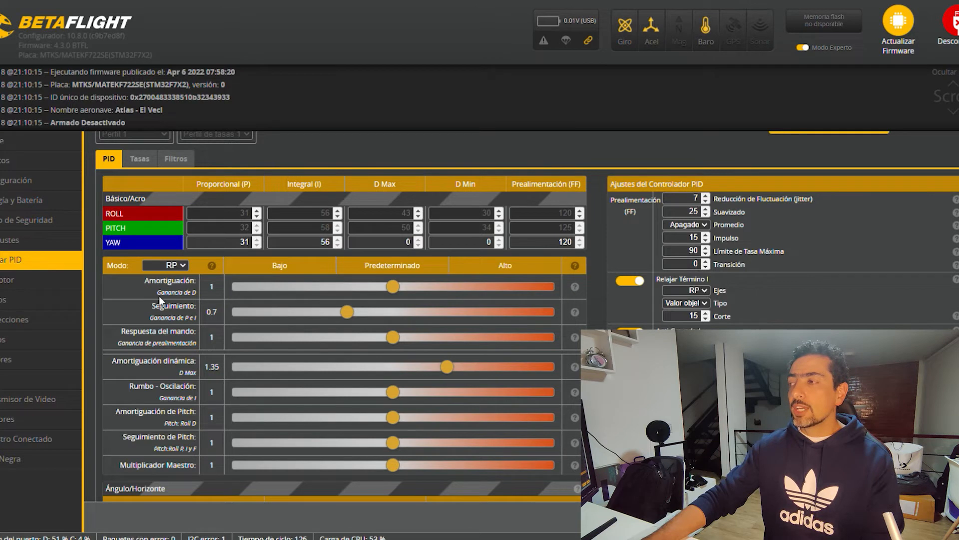
left_click(159, 296)
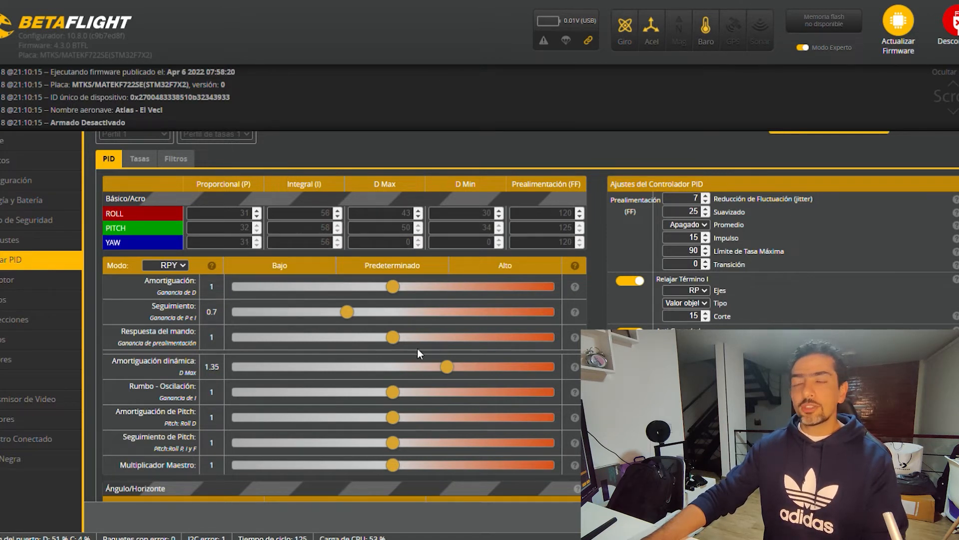
Set the Seguimiento slider to 0.55 and, in RP mode, lower the Respuesta del mando slider to 0.9.
left_click_drag(354, 315, 329, 314)
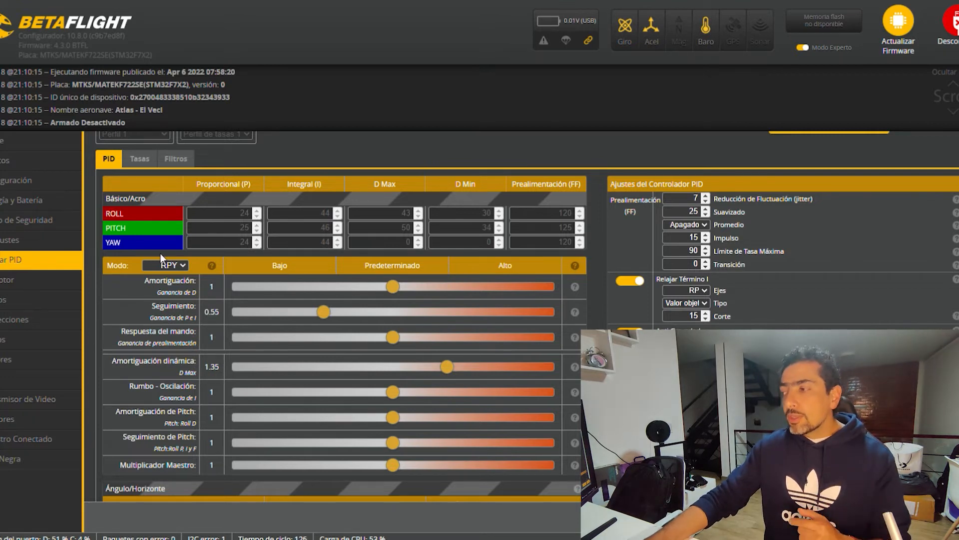
left_click(175, 283)
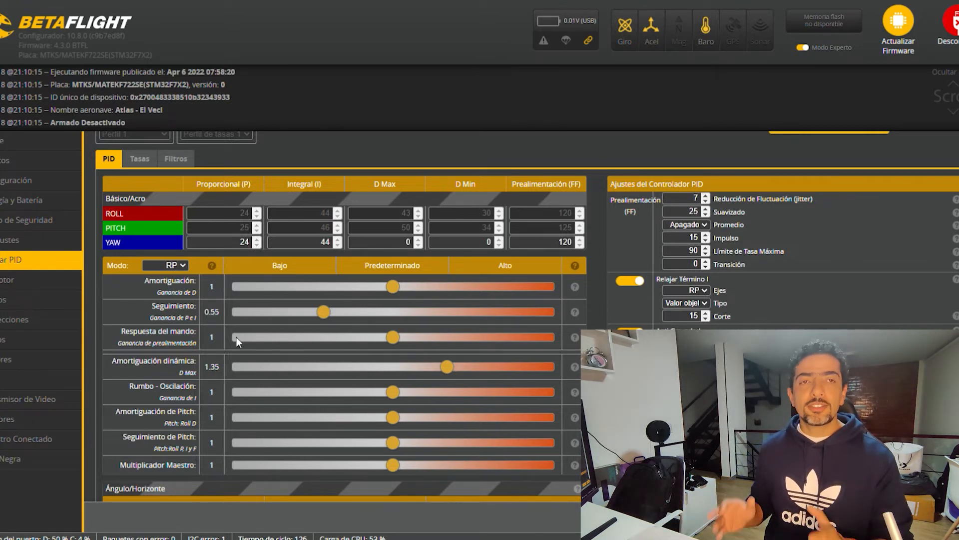
mouse_move(395, 338)
left_mouse_down()
mouse_move(367, 340)
mouse_move(384, 343)
left_mouse_up()
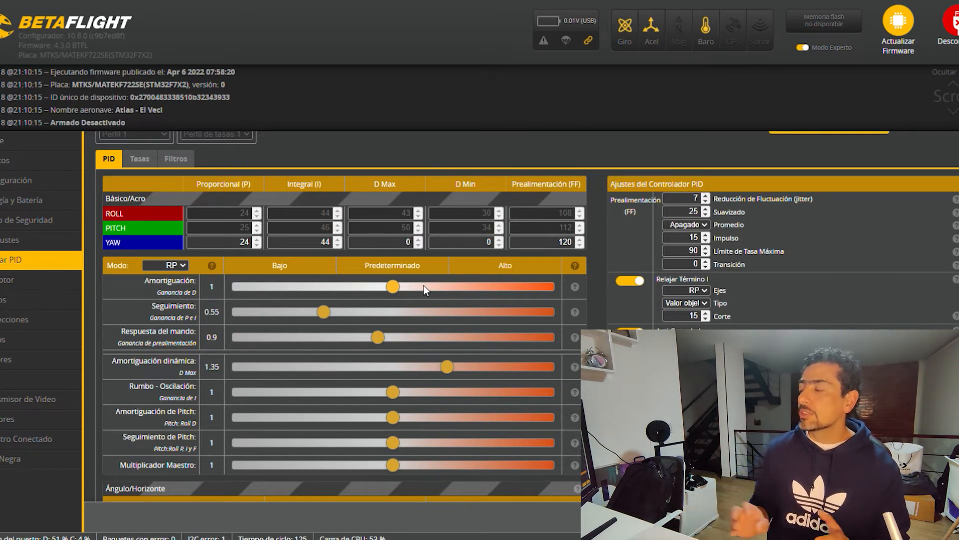
With expert mode off and slider mode RPY, set Amortiguación to 0.95 and Respuesta del mando to 1.05.
left_click(812, 49)
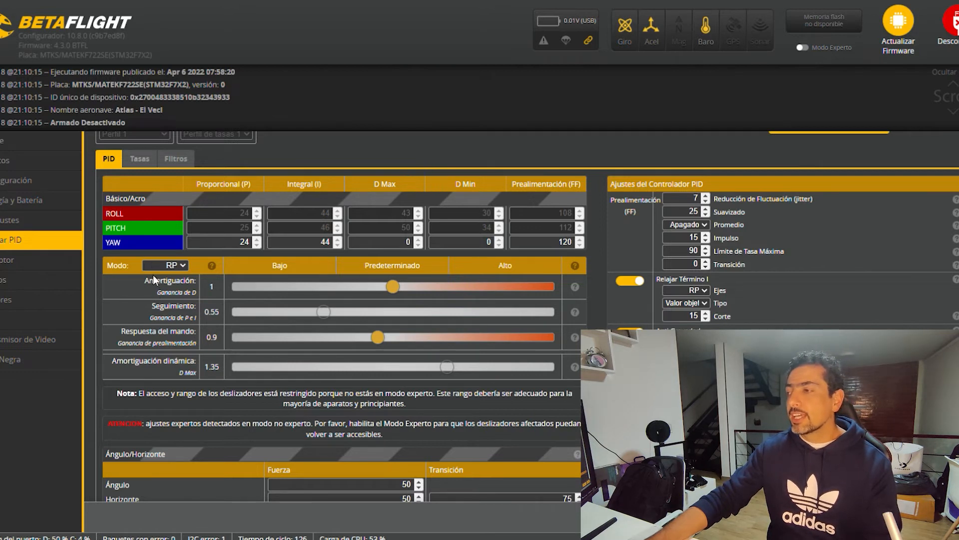
left_click(163, 264)
left_click(163, 295)
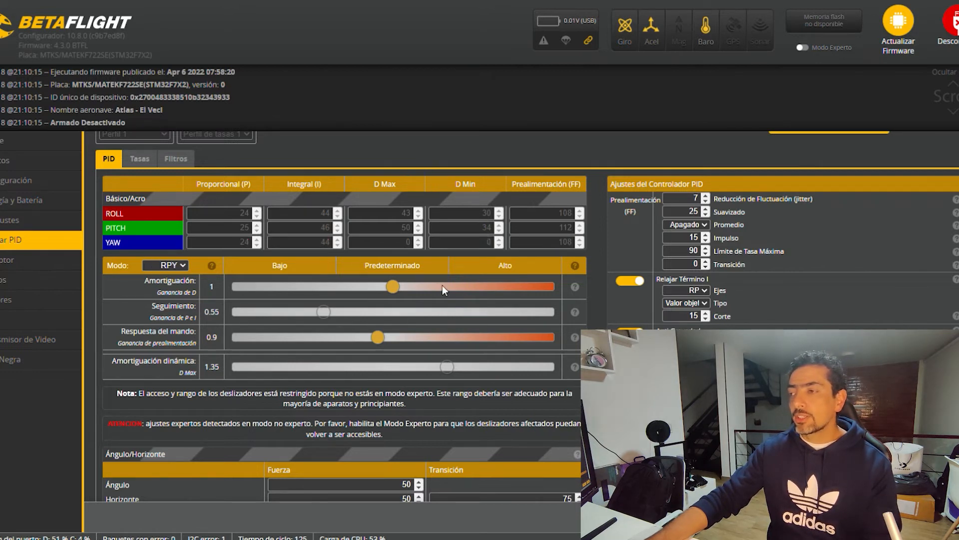
mouse_move(391, 285)
left_mouse_down()
mouse_move(322, 286)
mouse_move(385, 286)
left_mouse_up()
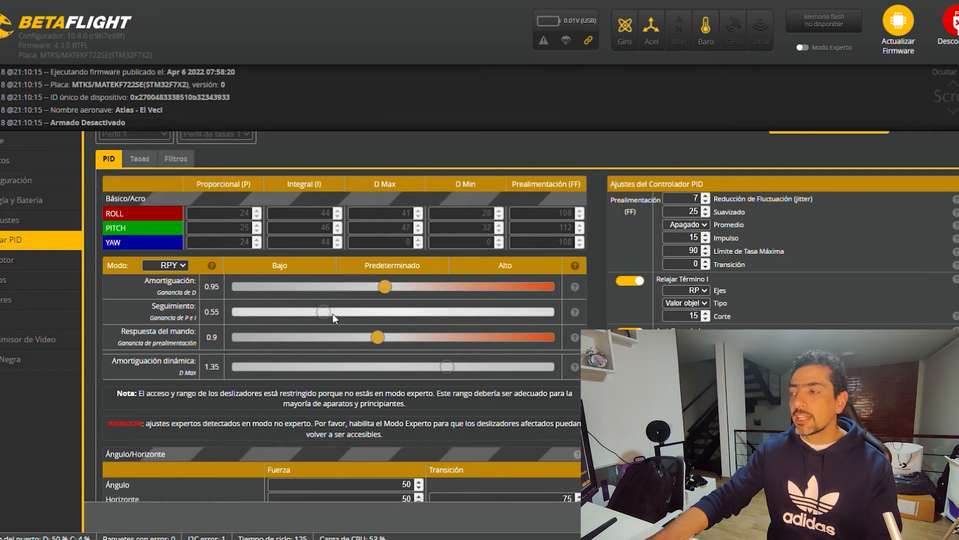
left_click_drag(379, 338, 407, 342)
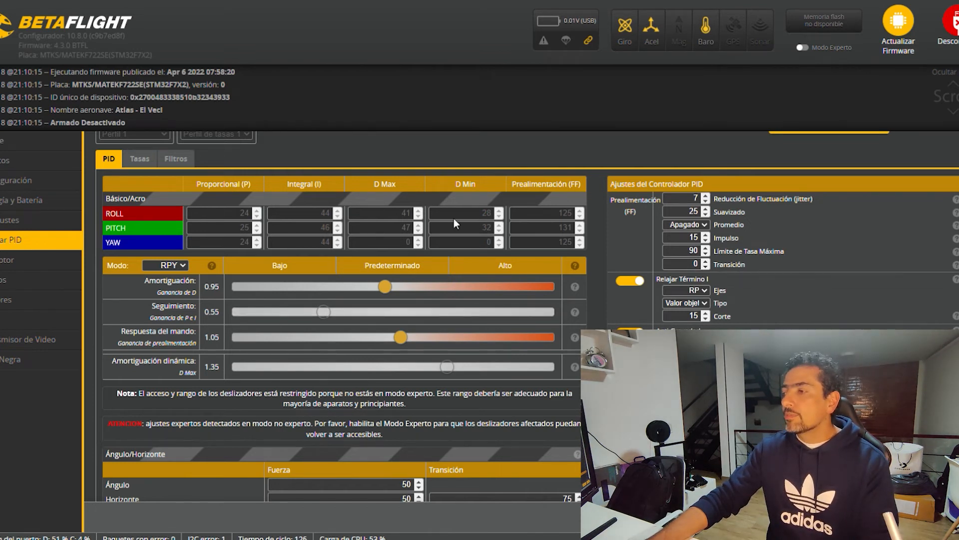
Enable expert mode and set the Seguimiento, Amortiguación dinámica, Respuesta del mando and Amortiguación sliders to 1.
left_click(802, 48)
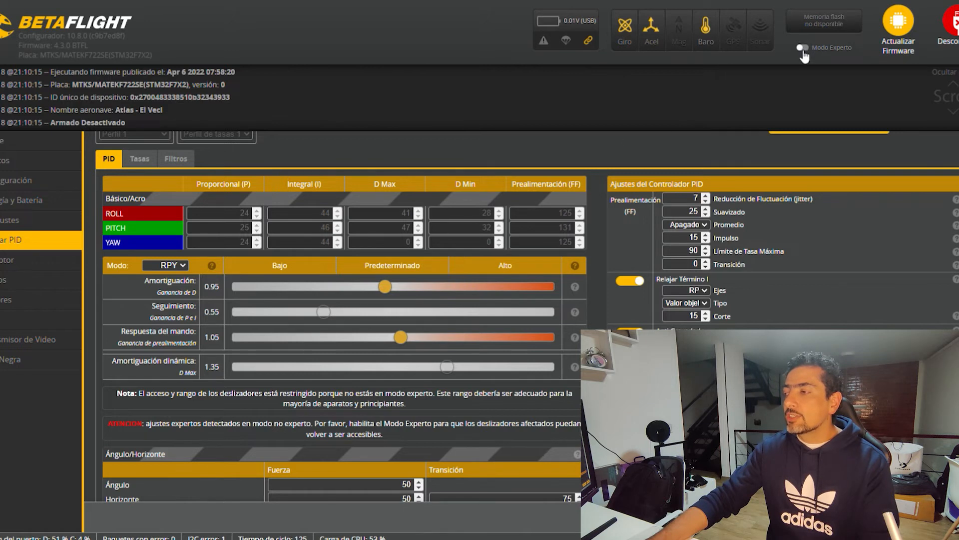
left_click_drag(323, 311, 384, 312)
left_click_drag(452, 379, 397, 379)
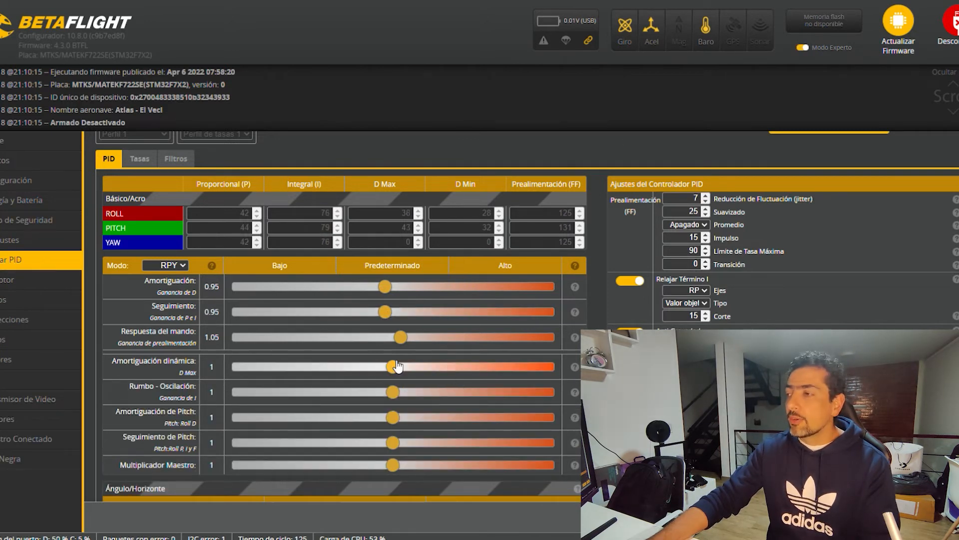
left_click_drag(400, 340, 396, 290)
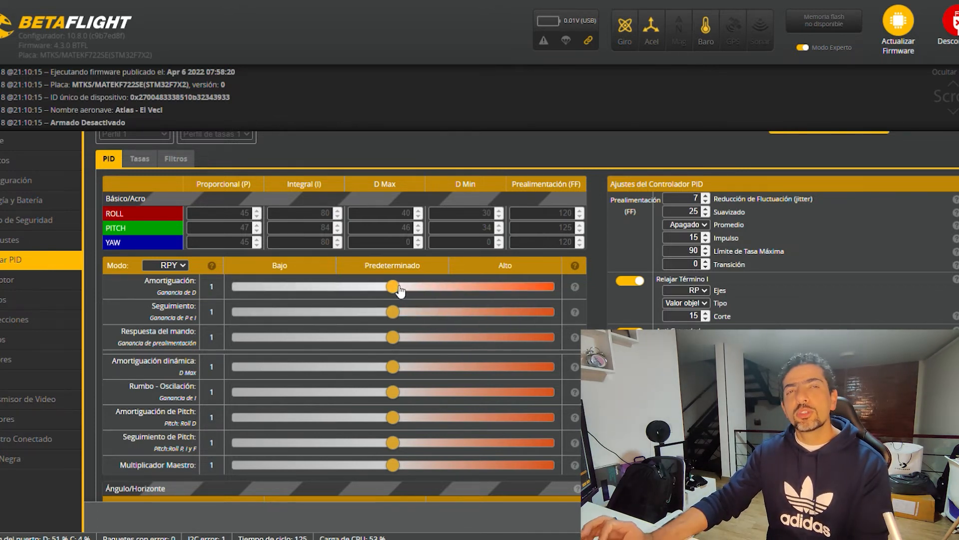
Raise the Amortiguación slider to 1.05 and return it to 1.
left_click_drag(399, 290, 406, 294)
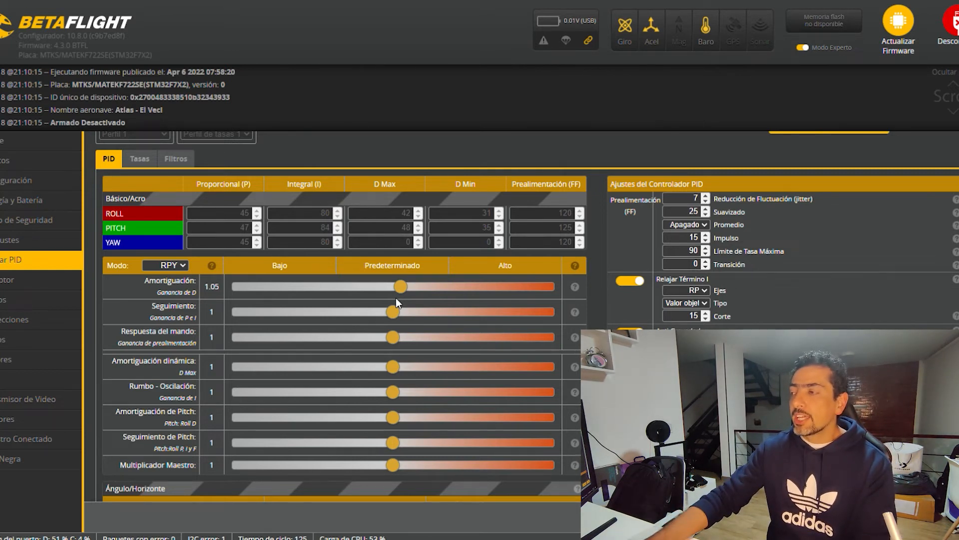
mouse_move(400, 287)
left_mouse_down()
mouse_move(392, 287)
mouse_move(408, 294)
mouse_move(400, 295)
left_mouse_up()
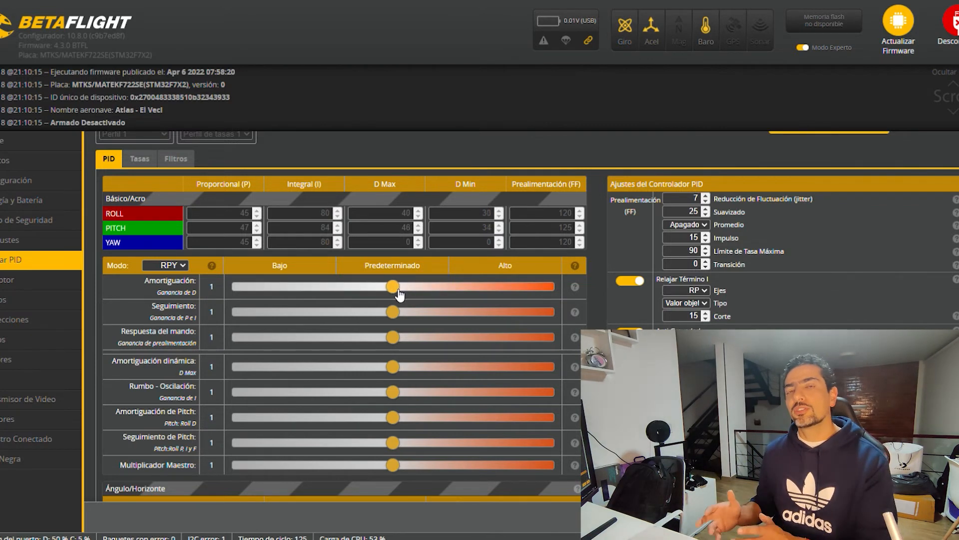